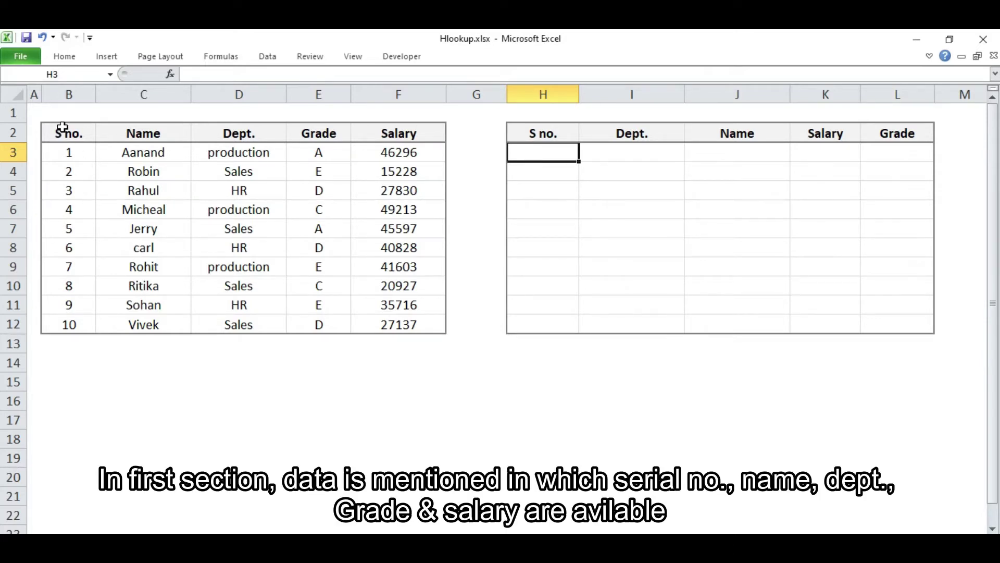
Highlight the source table B2:F12, the empty second table H2:L12, and the source data rows.
left_click_drag(62, 128, 387, 323)
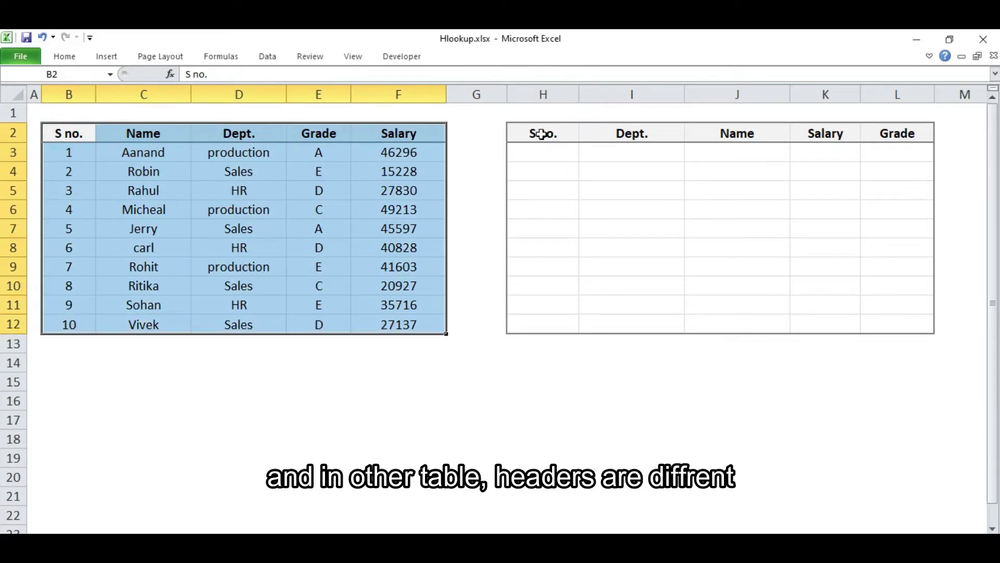
left_click_drag(542, 136, 907, 317)
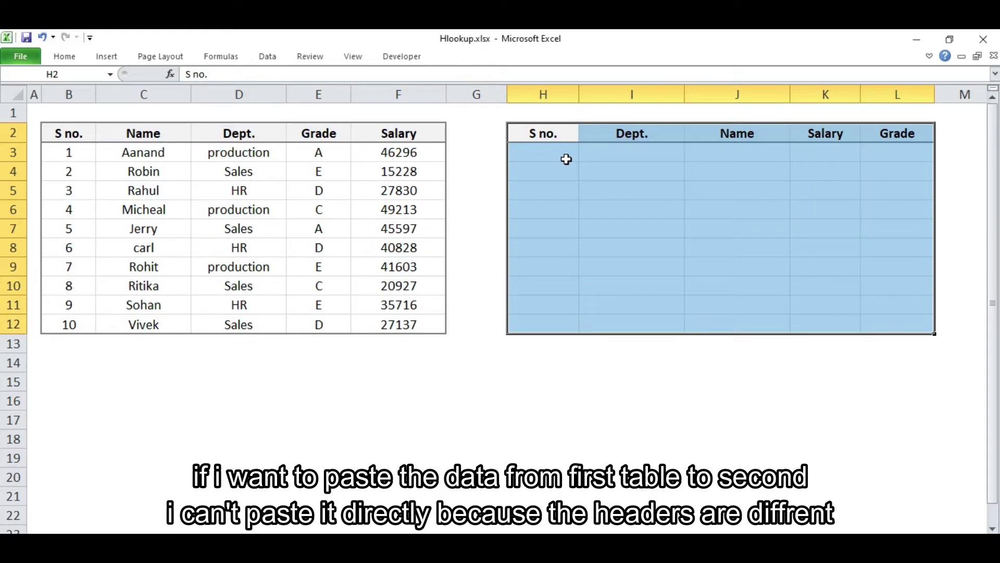
left_click_drag(79, 159, 428, 326)
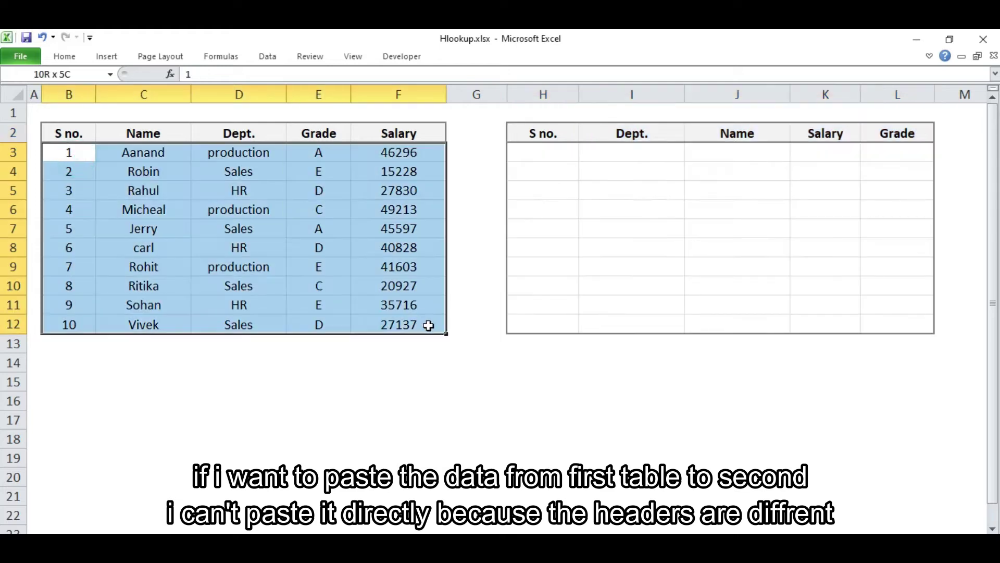
In H3, start an HLOOKUP formula with the row-locked lookup value H$2.
left_click(544, 158)
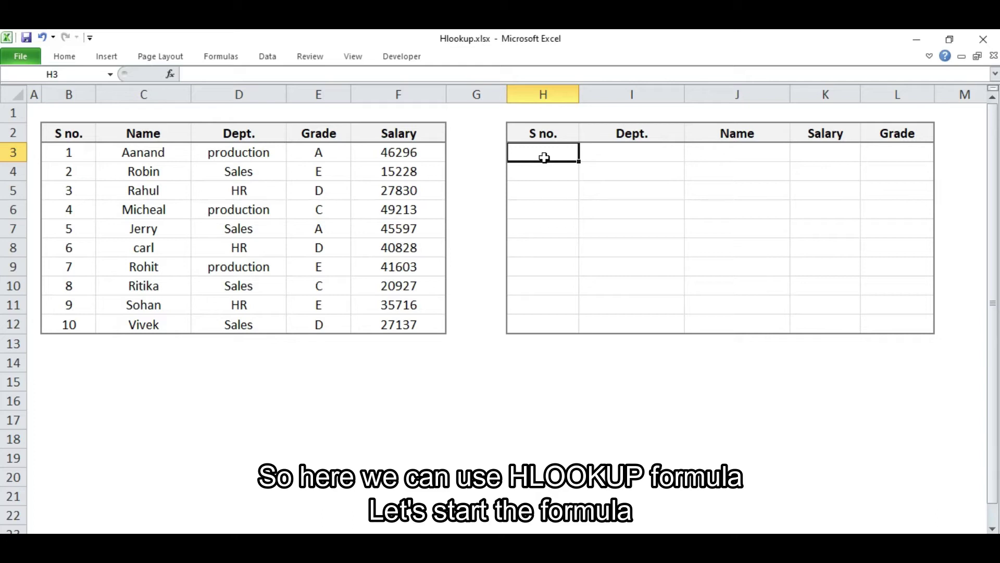
type("=hlo")
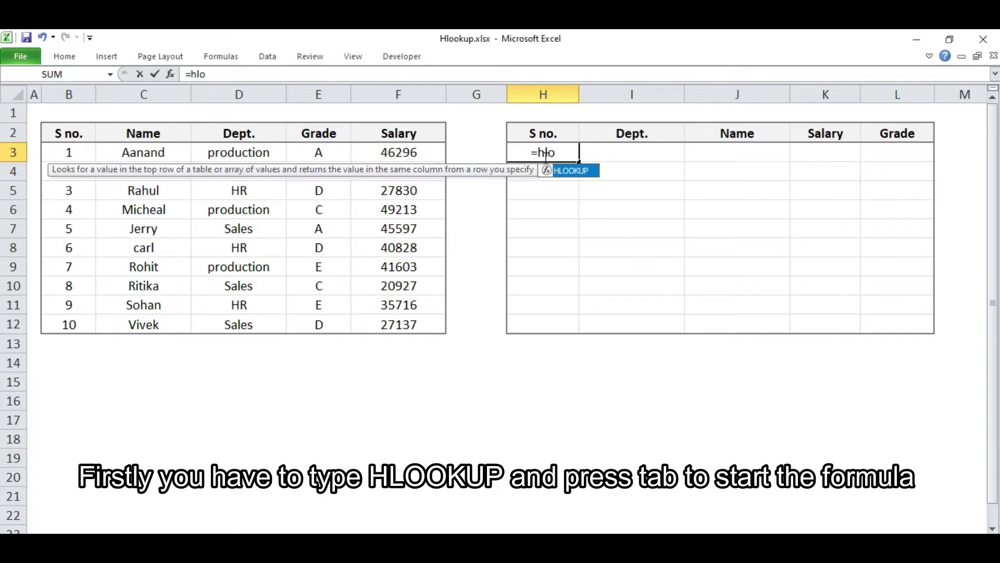
key("Tab")
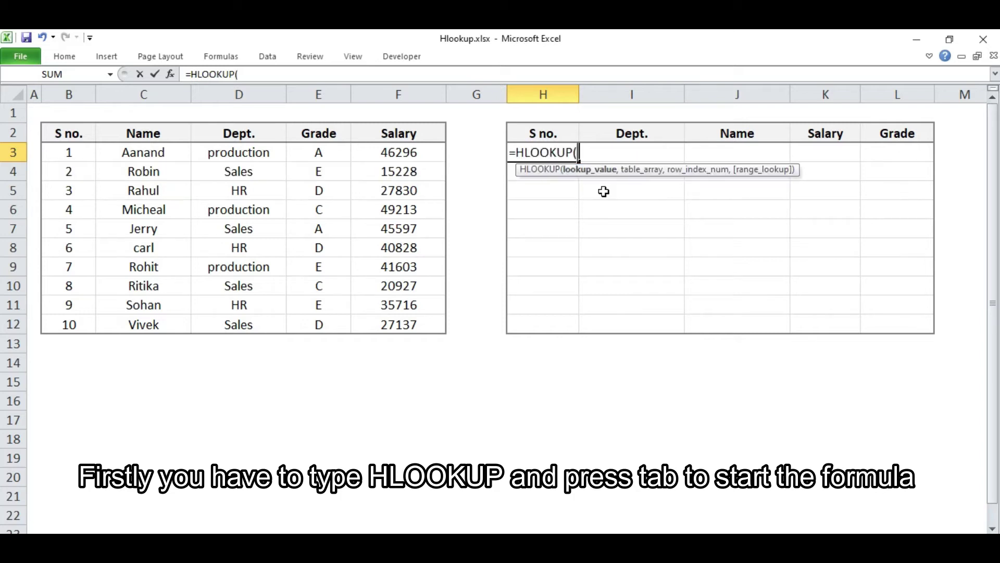
left_click(552, 135)
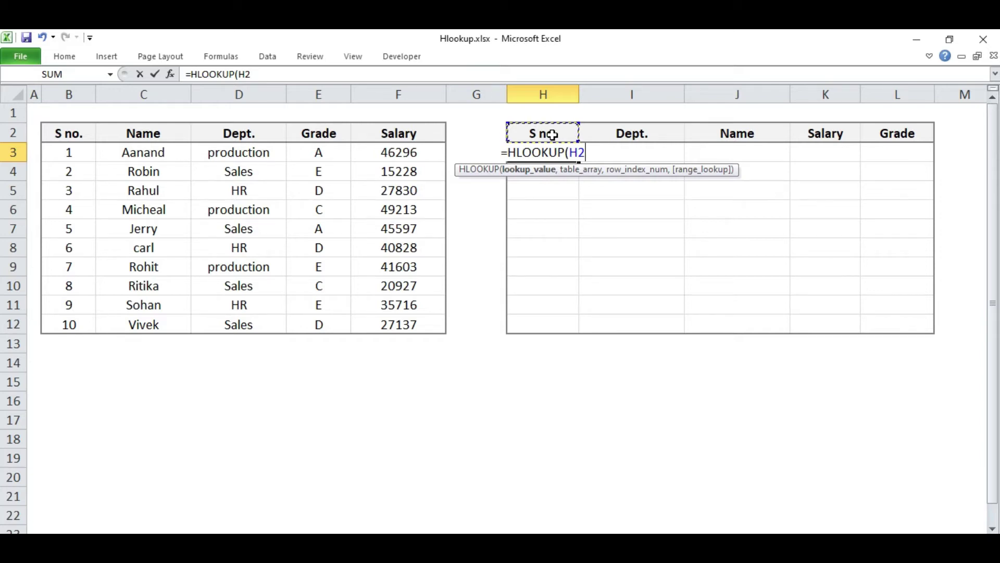
key("F4")
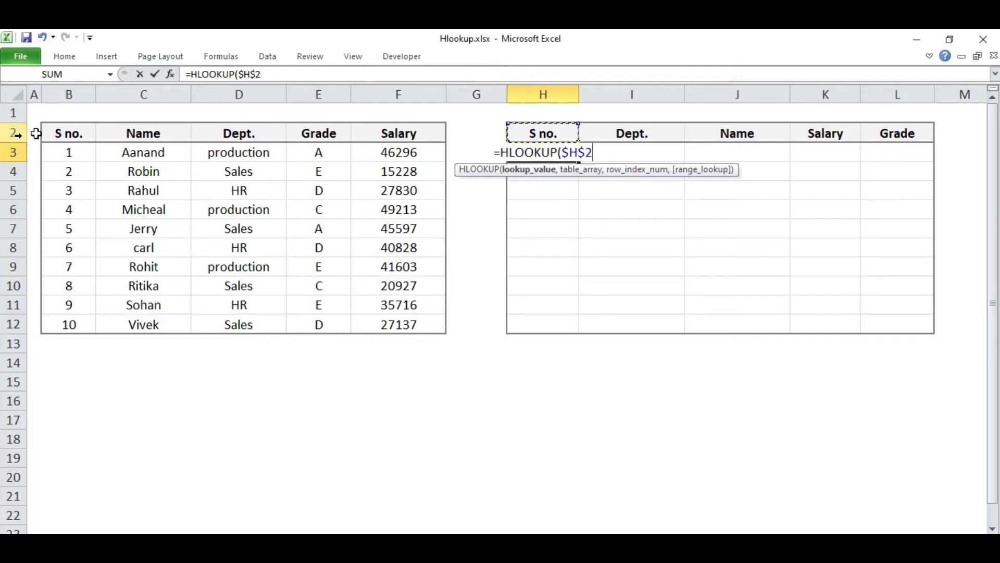
key("F4")
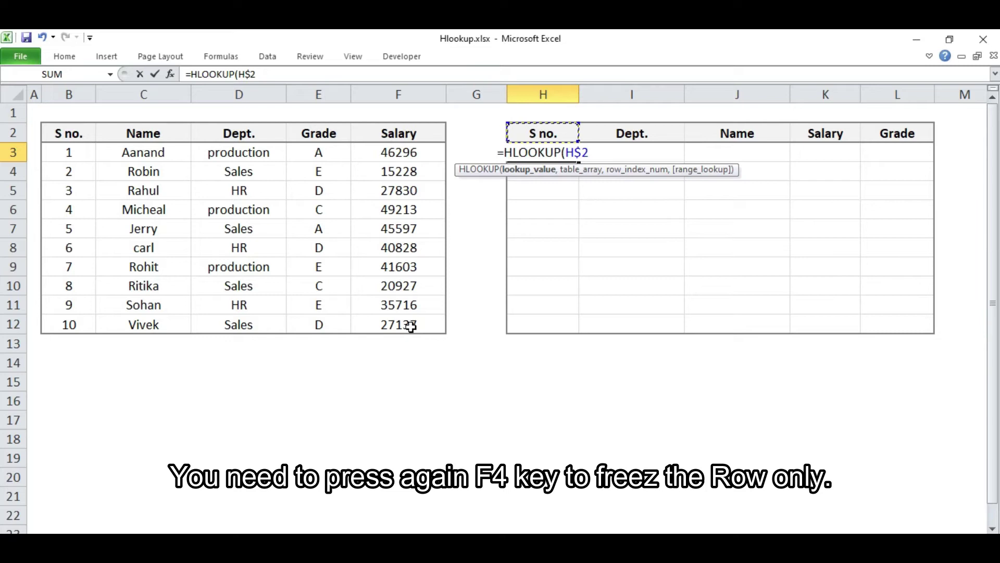
type(",")
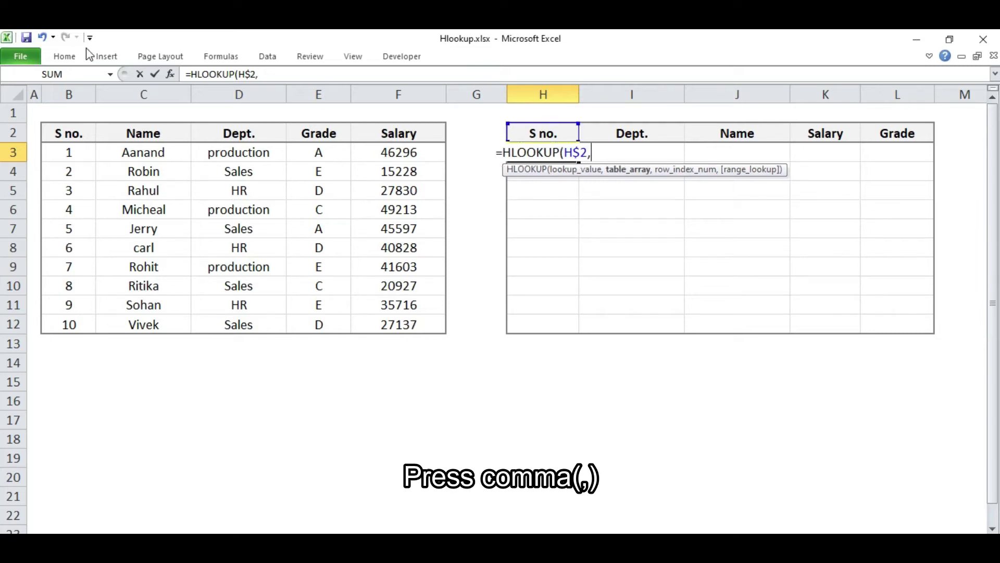
Complete H3 as =HLOOKUP(H$2,$B$2:$F$12,2,0) so it returns S no. 1.
left_click_drag(63, 136, 400, 320)
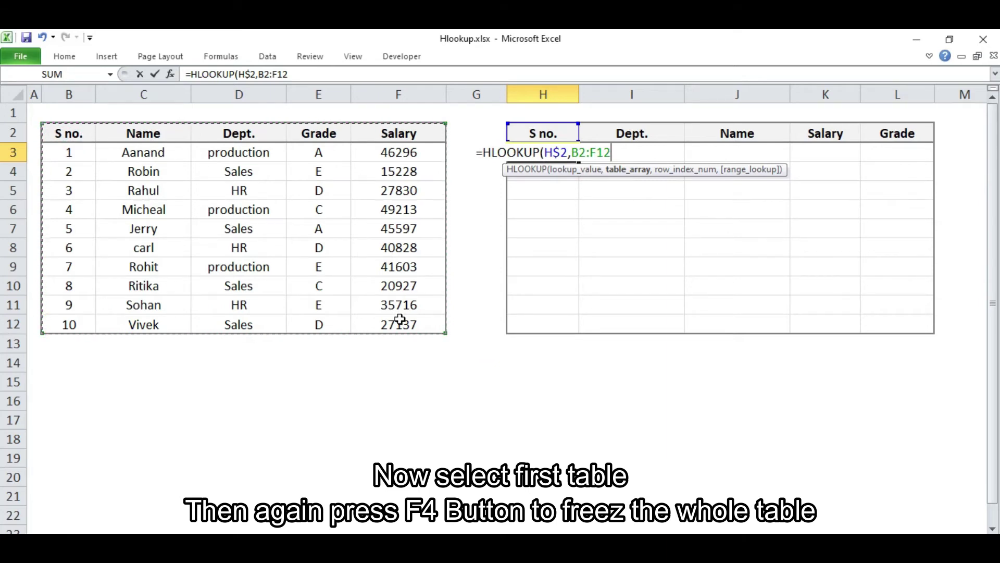
key("F4")
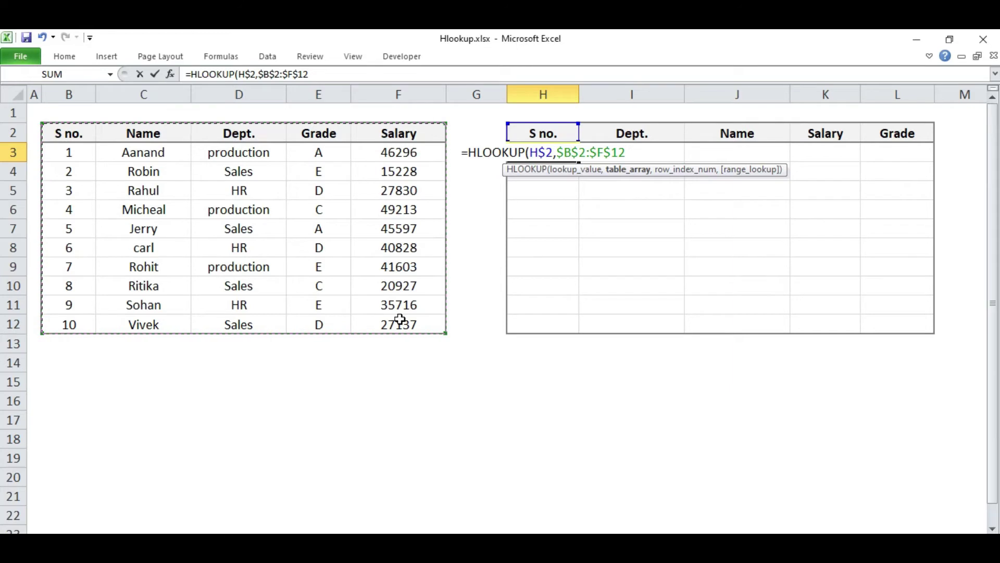
type(",")
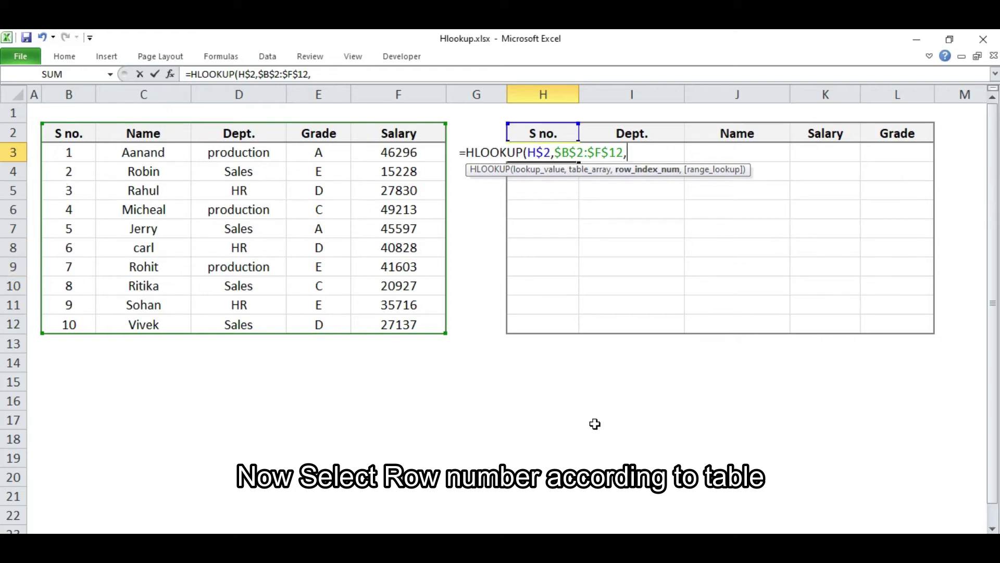
type("2")
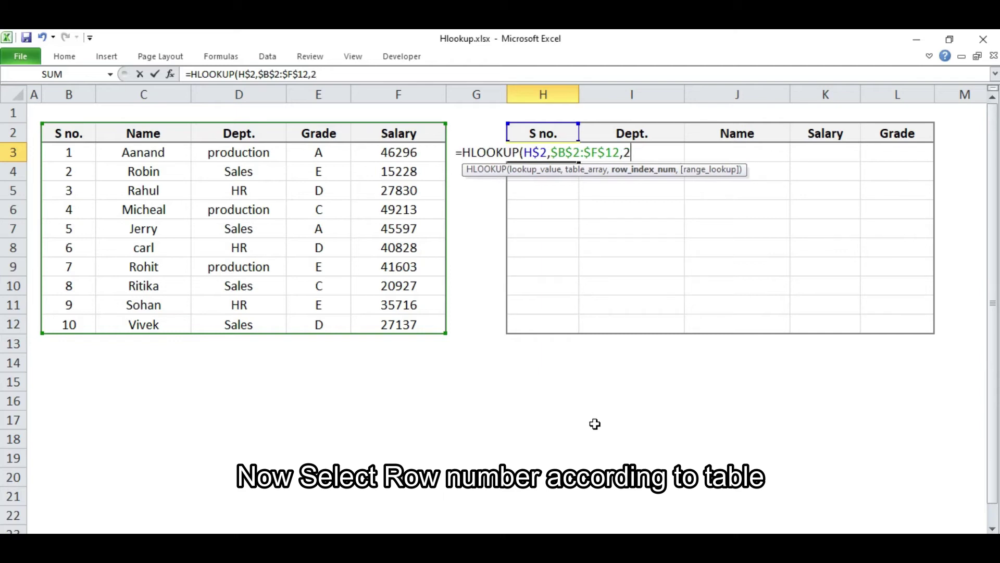
type(",0")
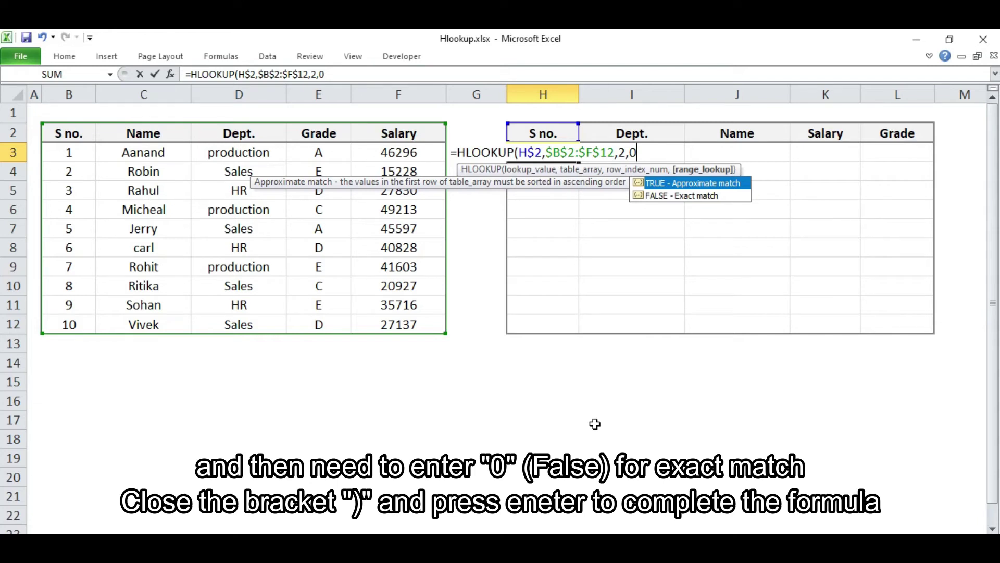
type(")")
key("Return")
key("Up")
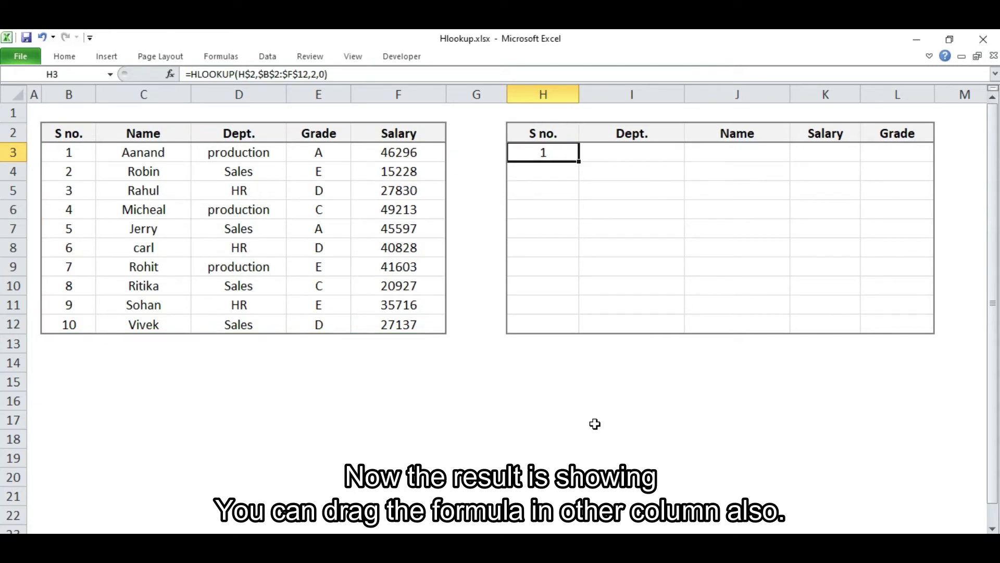
key("ctrl+c")
key("Right")
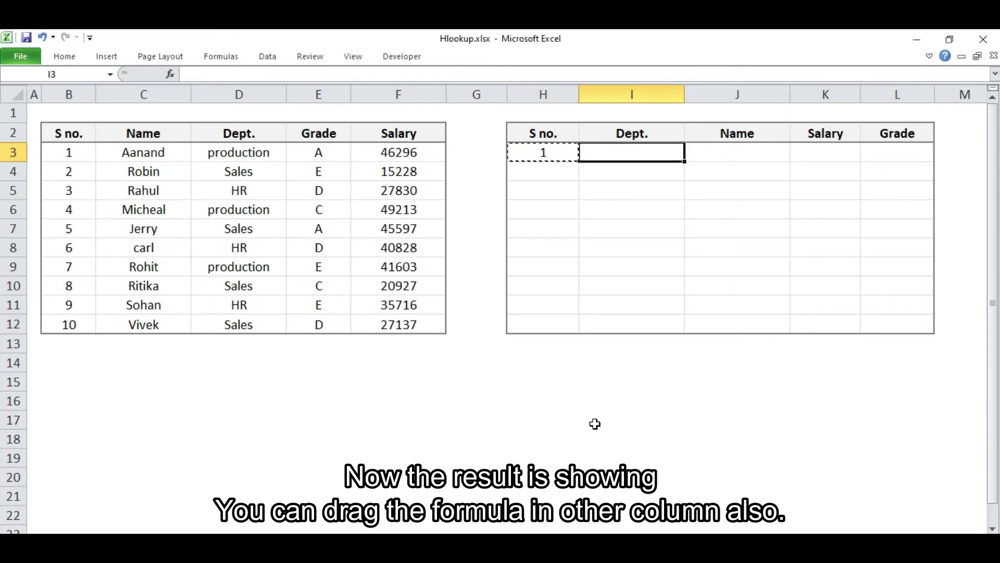
key("shift+Right")
key("shift+Right")
key("shift+Right")
key("ctrl+v")
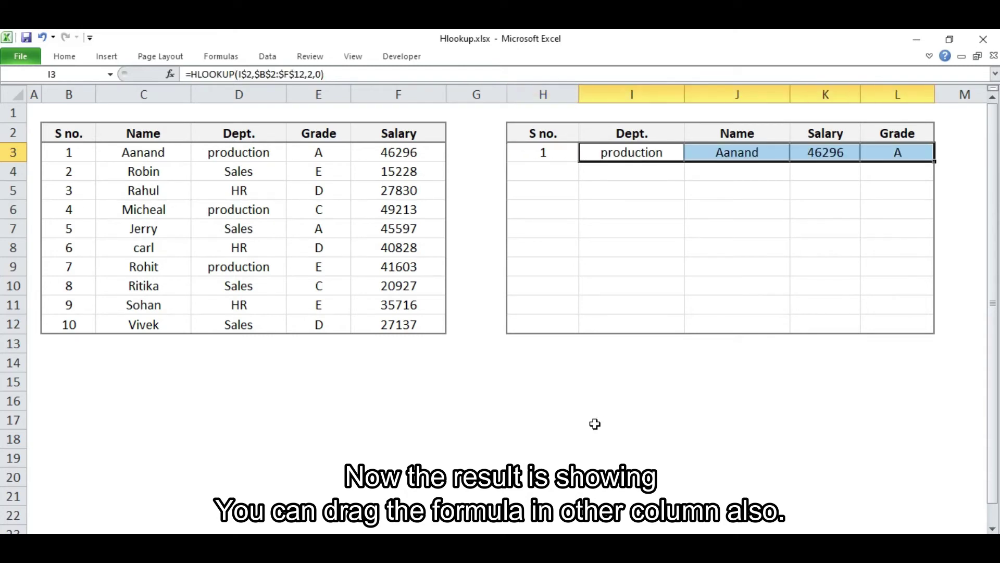
key("Left")
key("Left")
key("Right")
key("Right")
key("Right")
key("Right")
key("Left")
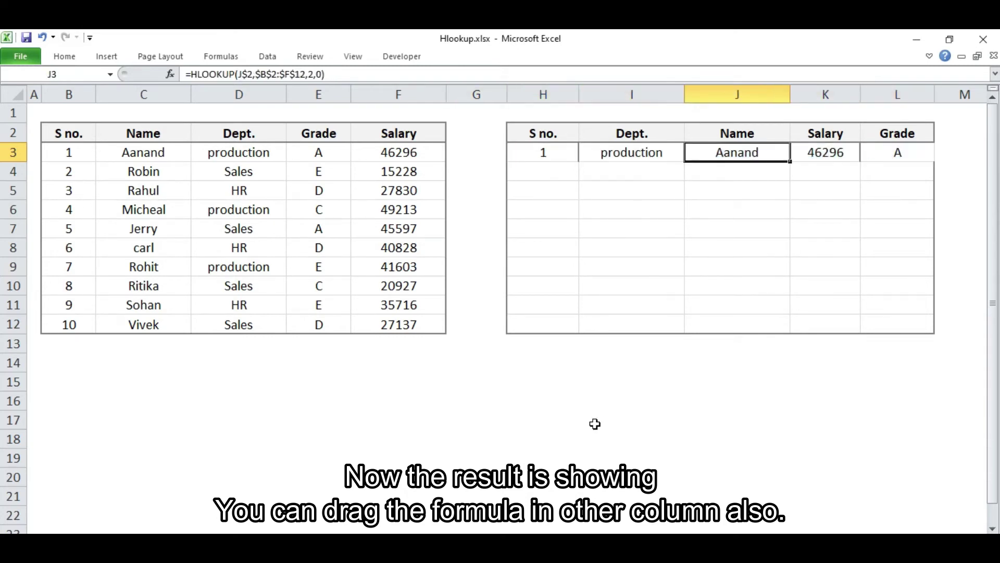
key("Left")
key("Left")
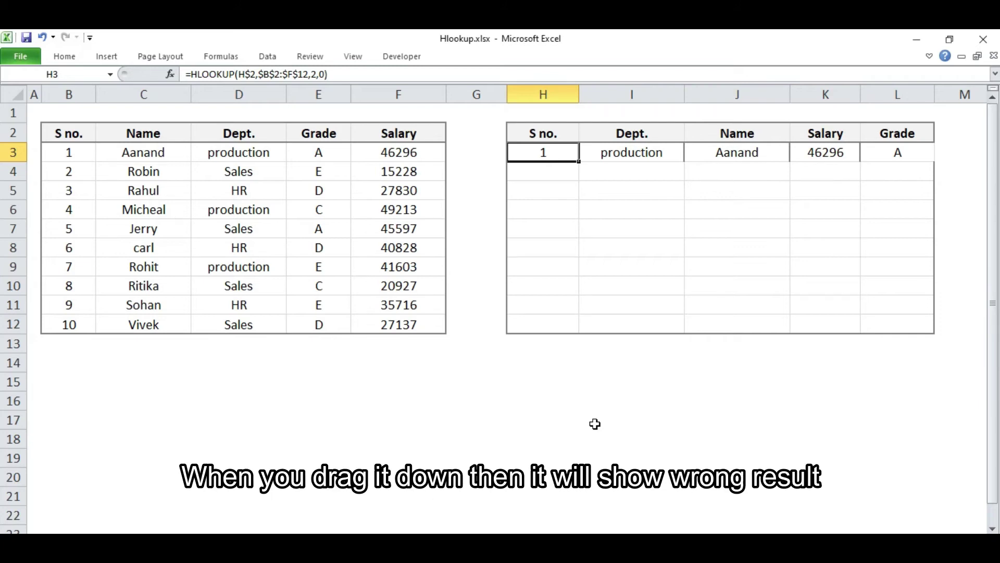
key("Down")
key("Return")
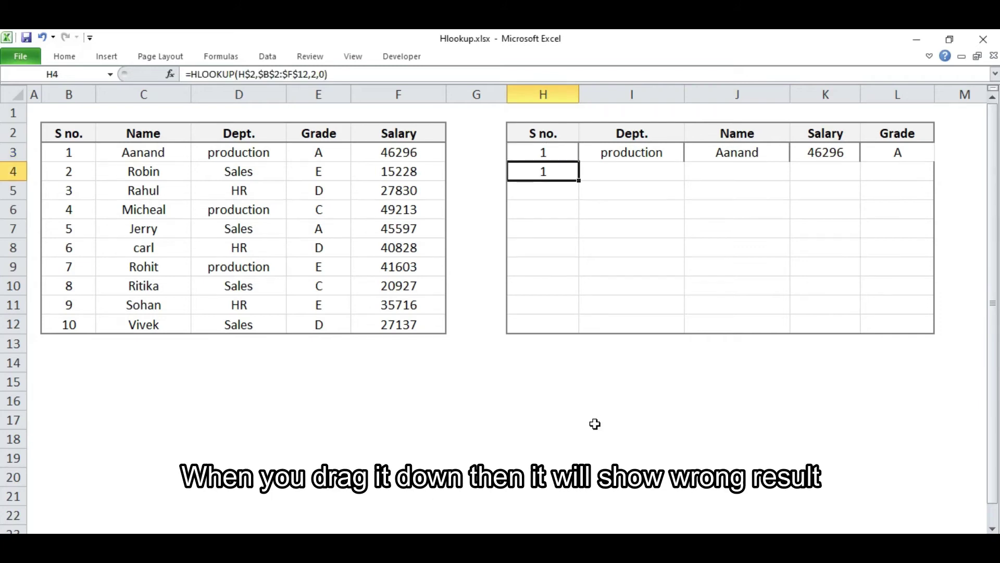
key("Left")
key("Left")
key("Left")
key("Left")
key("Left")
key("Left")
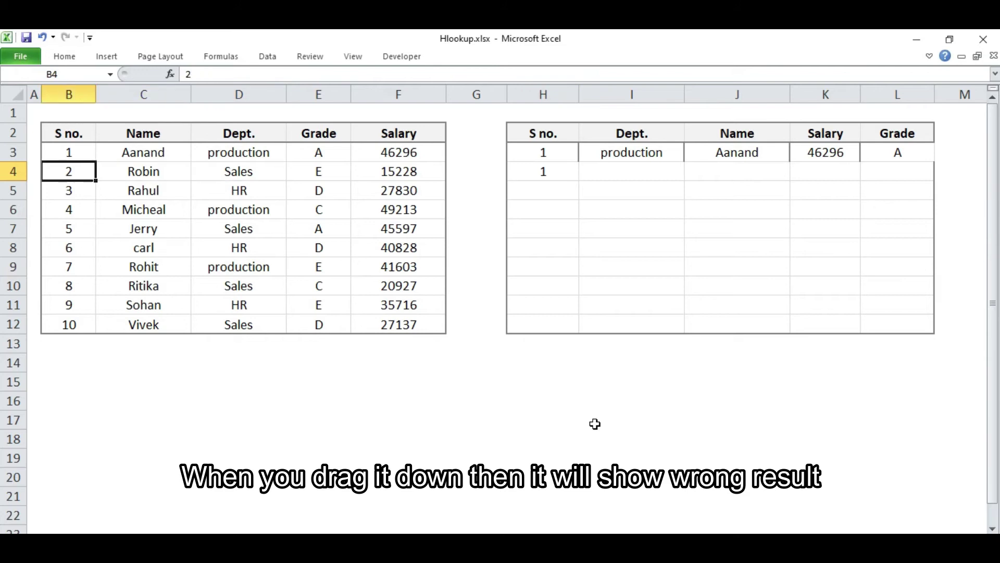
key("Right")
key("Right")
key("Right")
key("Right")
key("Right")
key("Right")
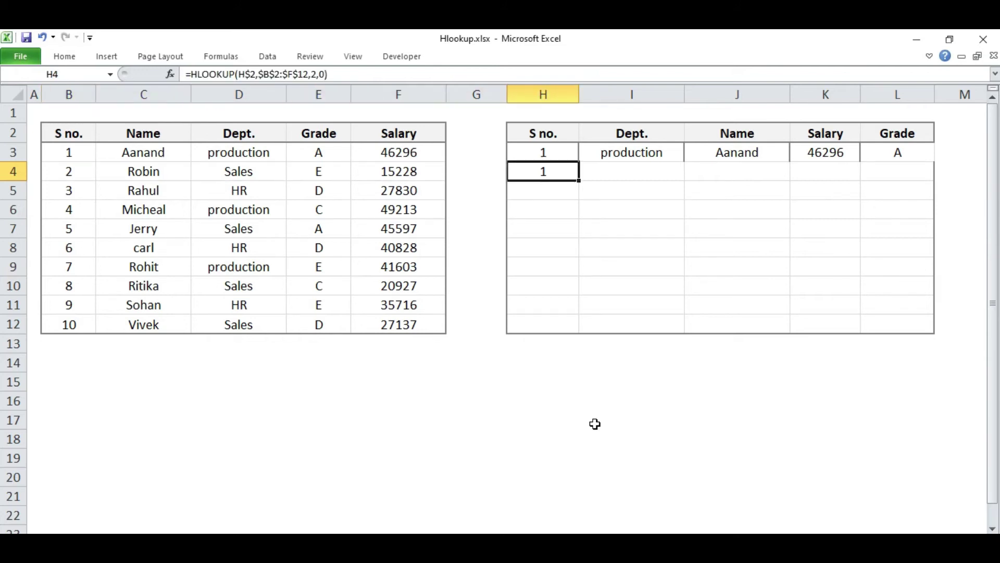
key("Up")
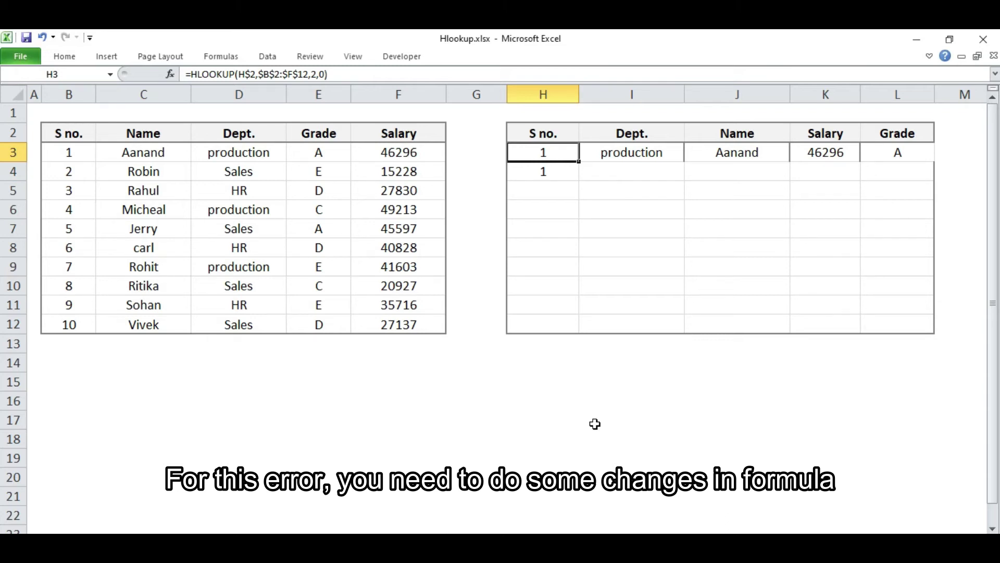
Review the row index 2 in H3 and show that B3 sits in row 3.
key("F2")
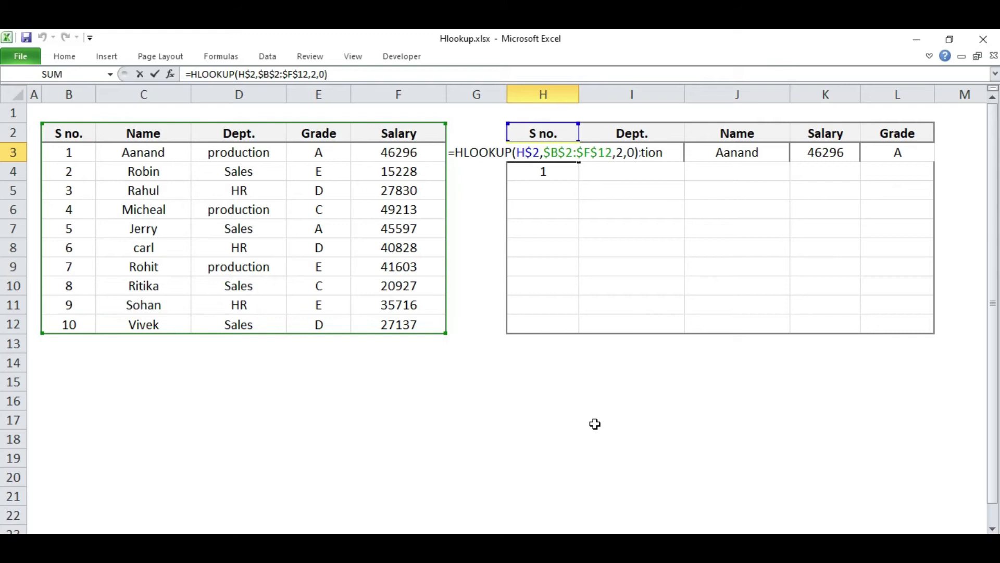
key("Left")
key("Left")
key("Left")
key("shift+Left")
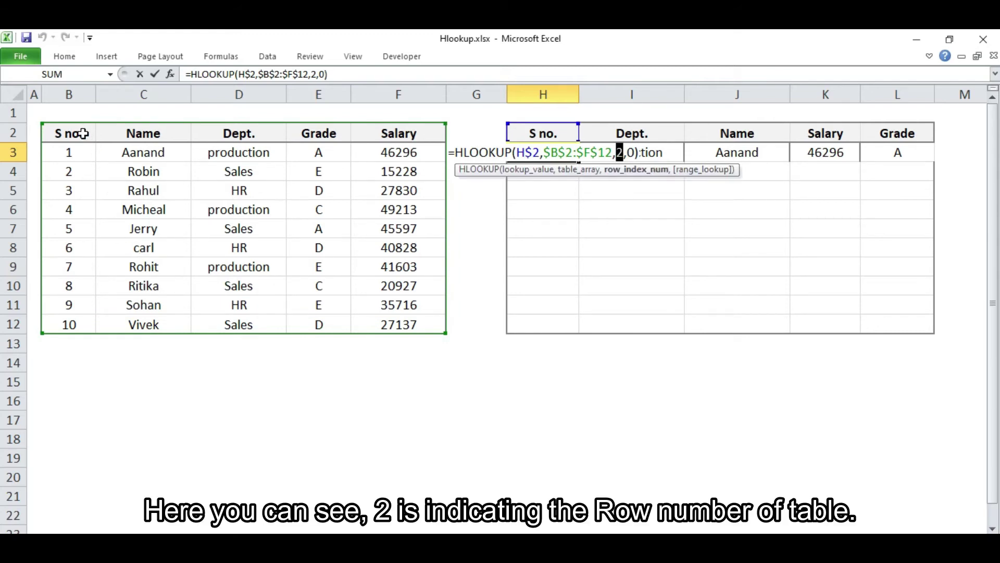
left_click_drag(84, 133, 85, 152)
key("Return")
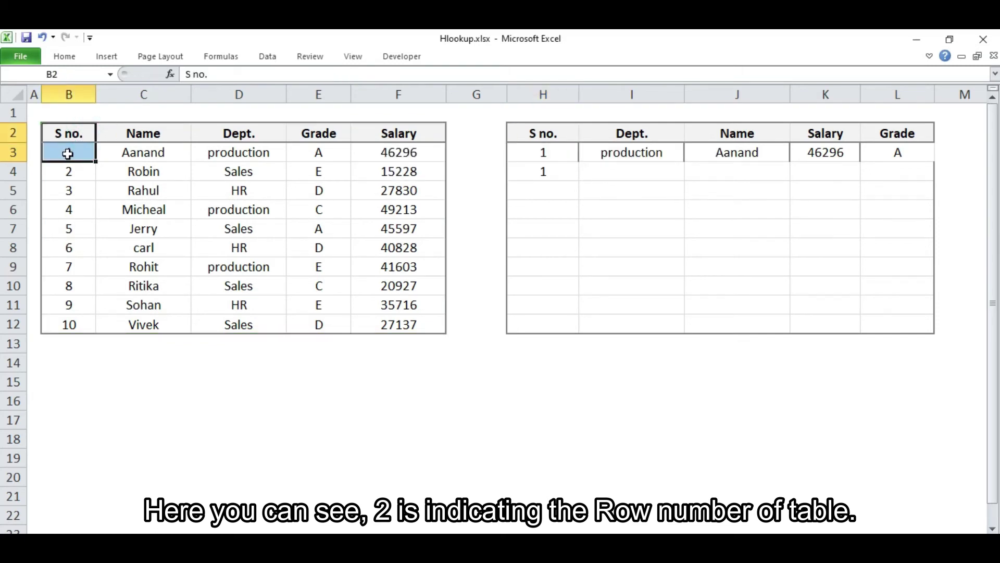
left_click(13, 152)
left_click(60, 152)
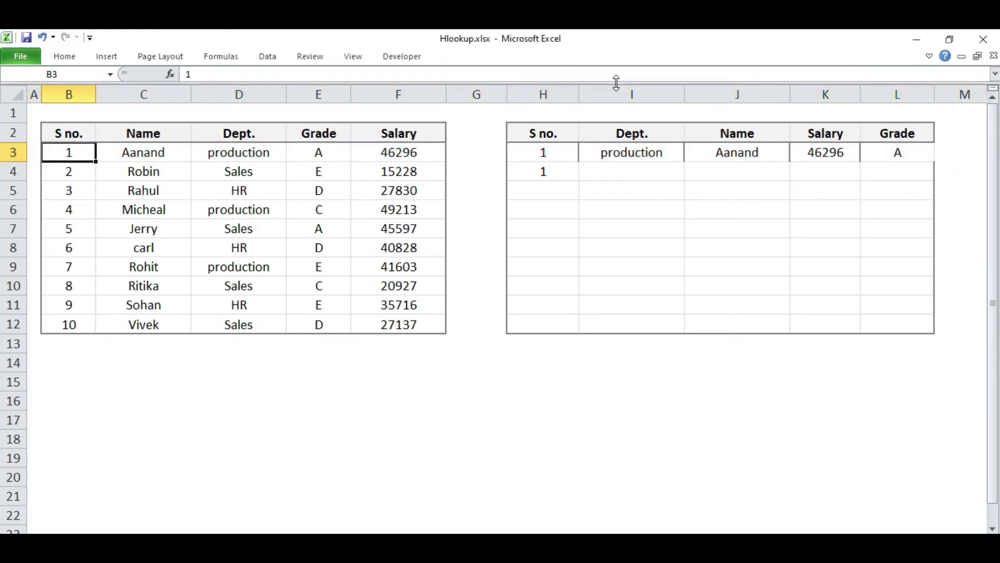
Replace the fixed row index 2 in H3 with ROW()-1.
left_click(541, 154)
double_click(541, 153)
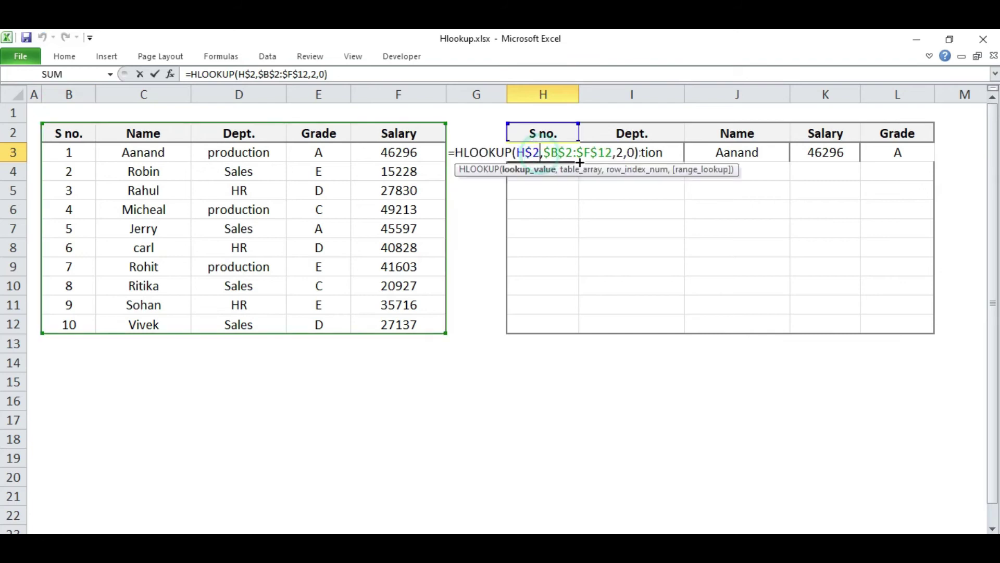
key("BackSpace")
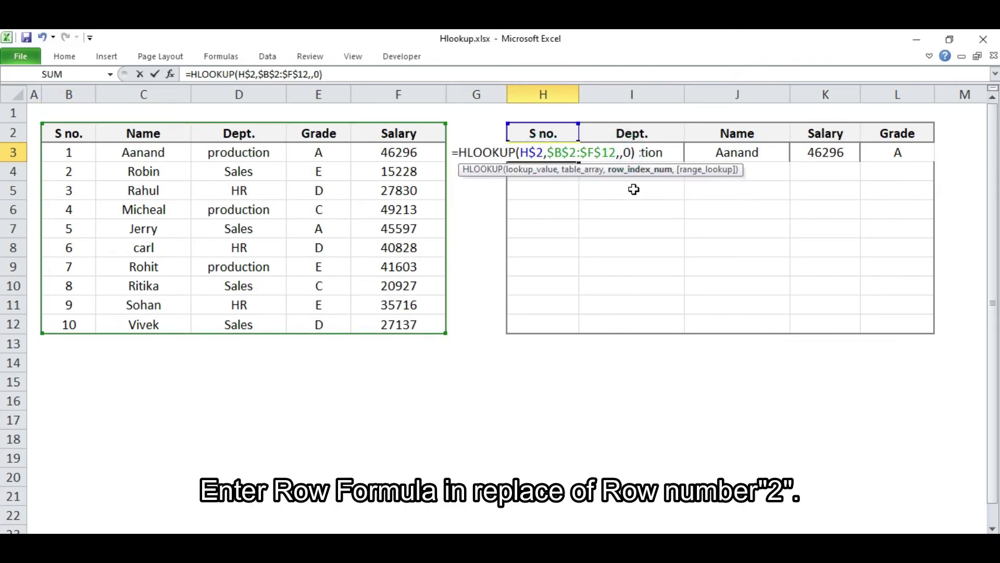
type("row")
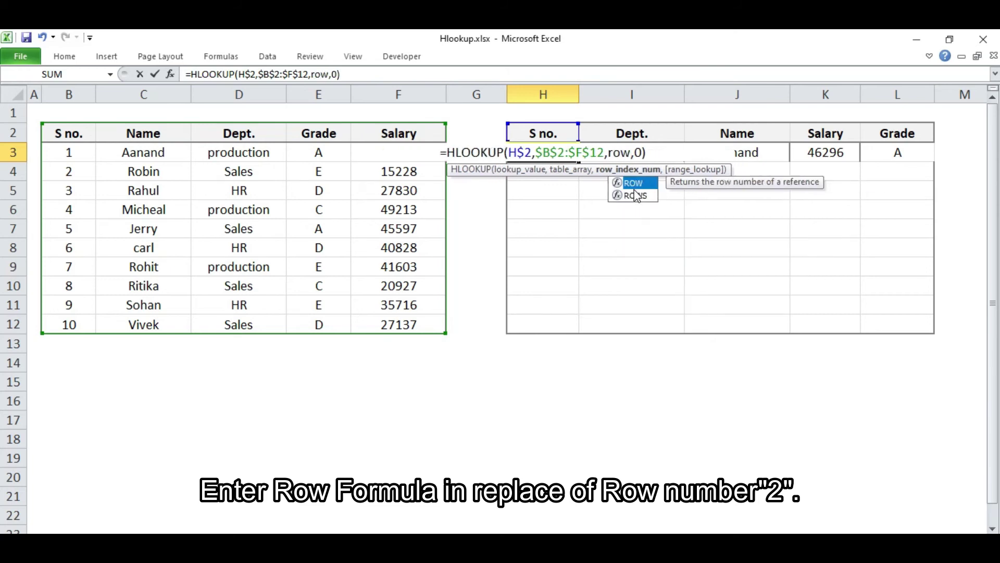
key("Tab")
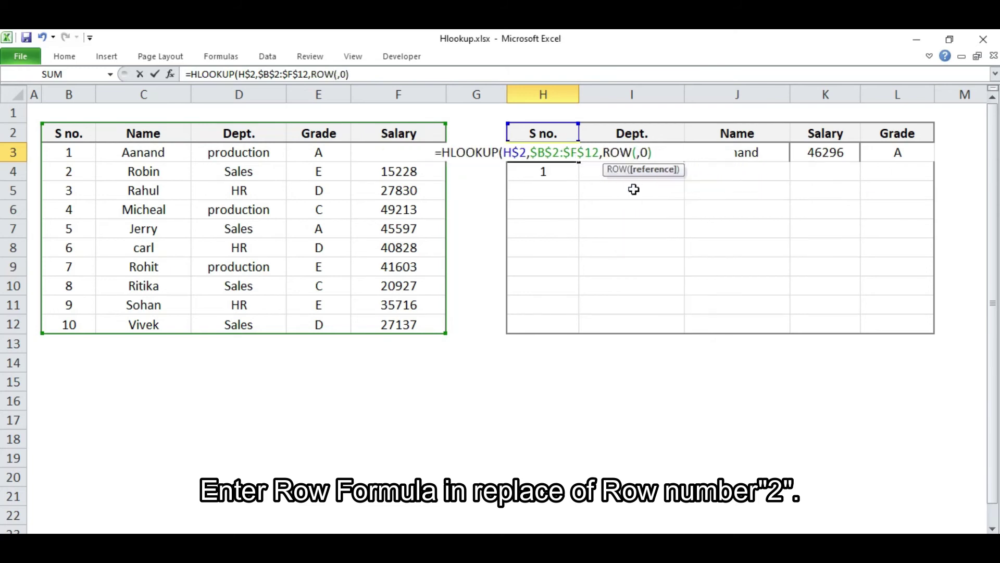
type(")")
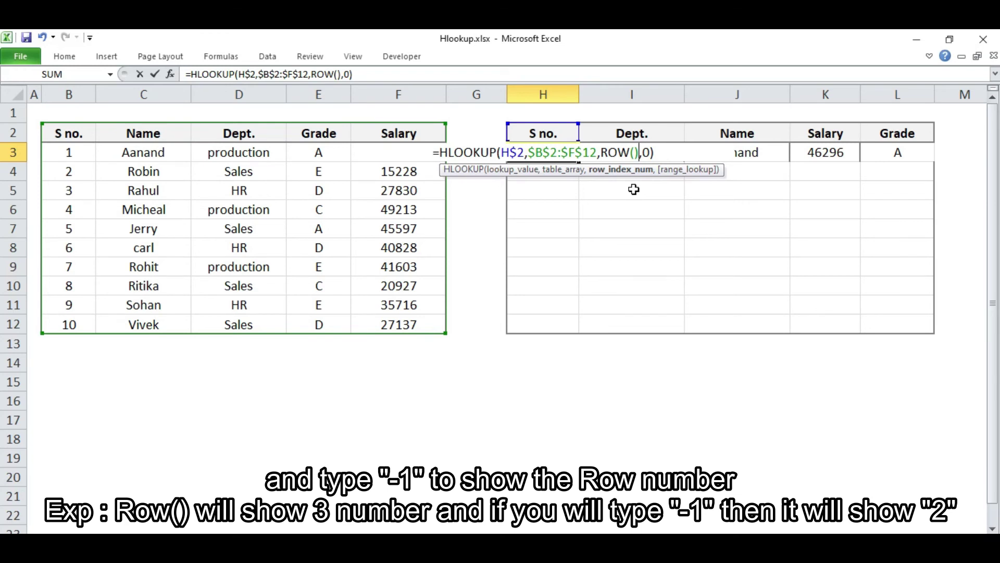
type("-1")
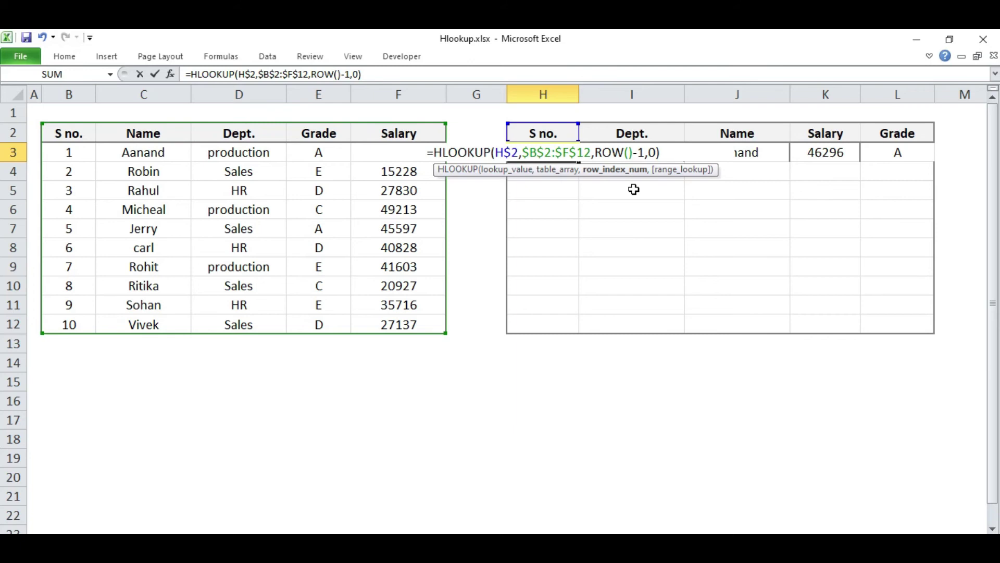
key("Return")
key("Up")
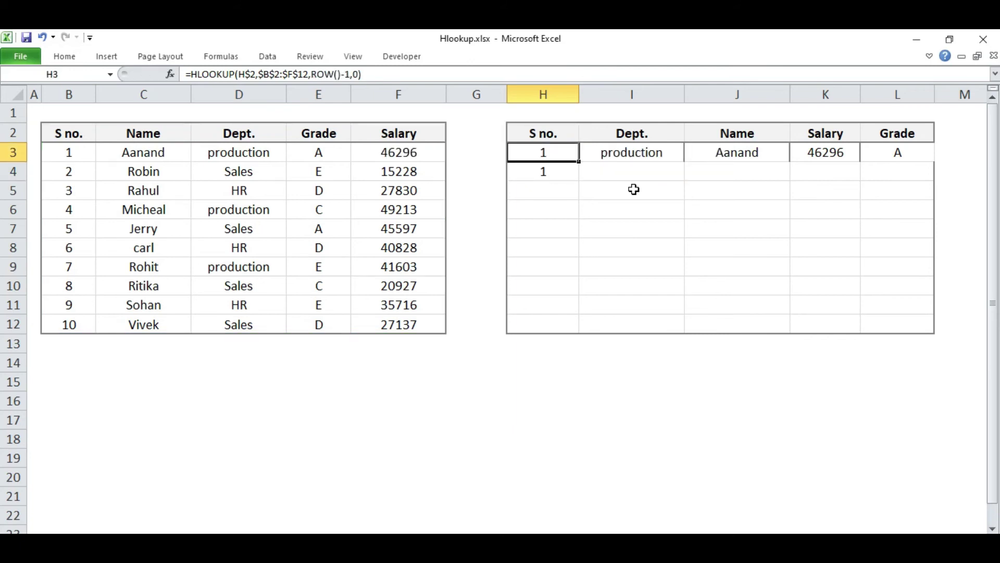
Copy the H3 formula across I3:L3 and into row 4 of the second table.
key("ctrl+c")
key("Right")
key("shift+Right")
key("shift+Right")
key("shift+Right")
key("ctrl+c")
key("Down")
key("ctrl+v")
key("ctrl+c")
key("Down")
Paste the lookup formulas into rows 5 to 7.
key("ctrl+v")
key("ctrl+c")
key("Down")
key("ctrl+v")
key("ctrl+c")
key("Down")
key("ctrl+v")
key("ctrl+c")
Paste the lookup formulas into rows 8 to 10.
key("Down")
key("ctrl+v")
key("ctrl+c")
key("Down")
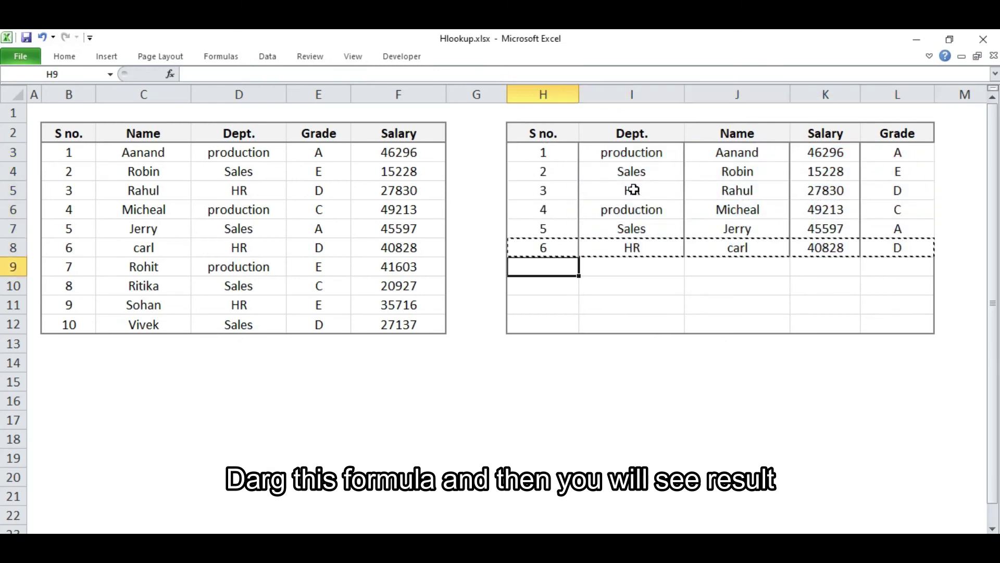
key("ctrl+v")
key("ctrl+c")
key("Down")
key("ctrl+v")
Paste the lookup formulas into rows 11 and 12, then move to empty cell G4.
key("ctrl+c")
key("Down")
key("ctrl+v")
key("ctrl+c")
key("Down")
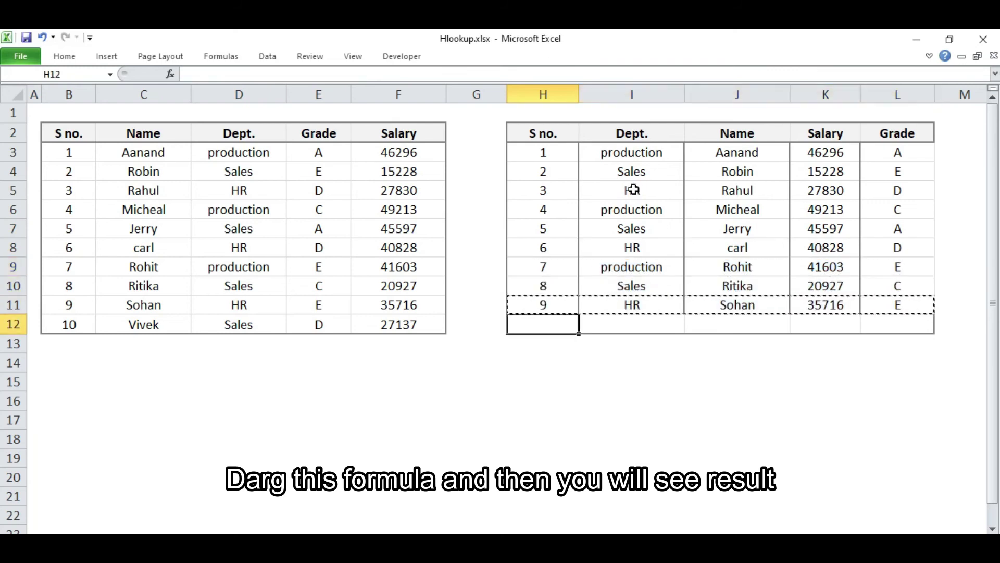
key("ctrl+v")
key("Up")
key("Escape")
key("Up")
key("Up")
key("Left")
key("Up")
key("Up")
key("Up")
key("Up")
key("Up")
type("=r")
type("w")
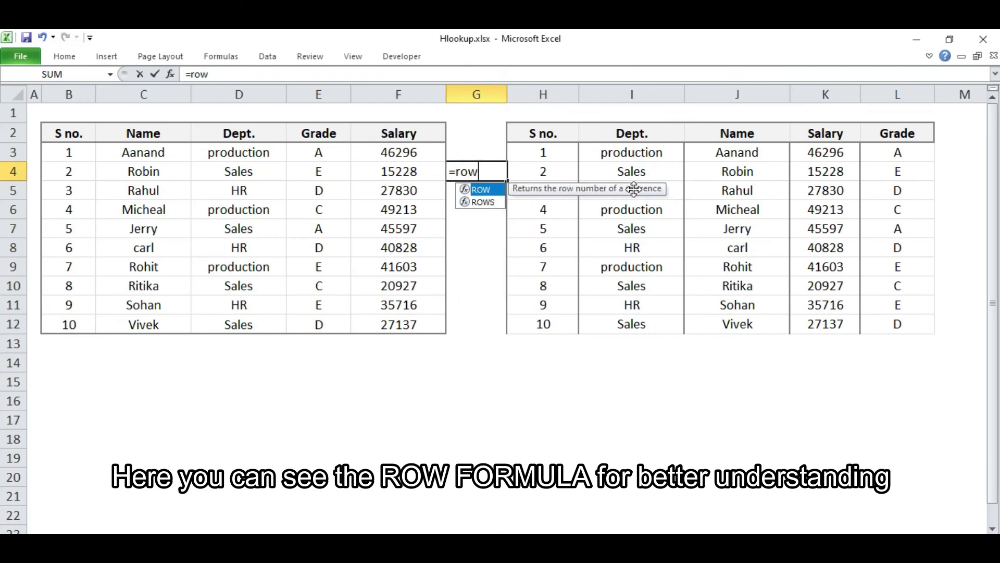
type("()-1")
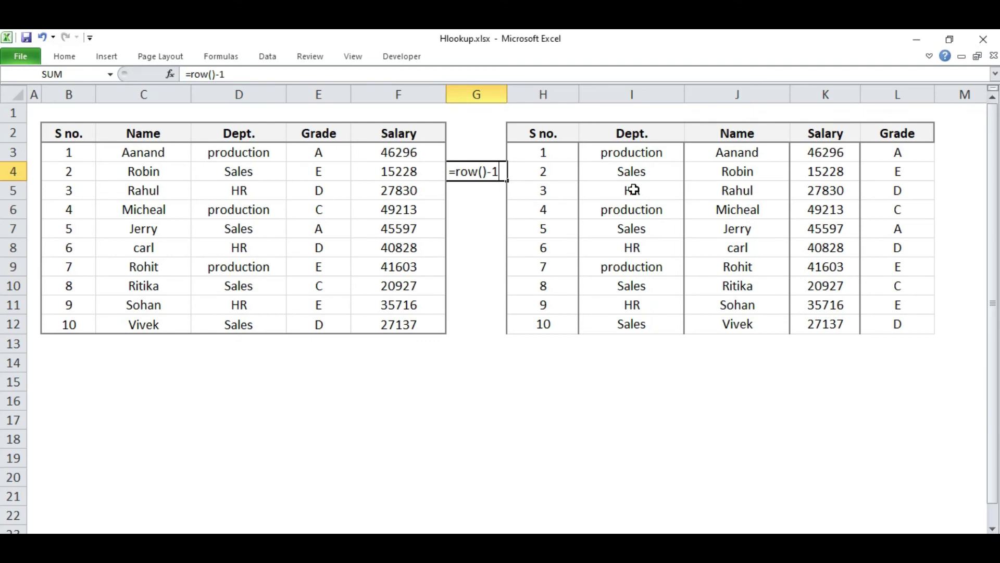
key("ctrl+Return")
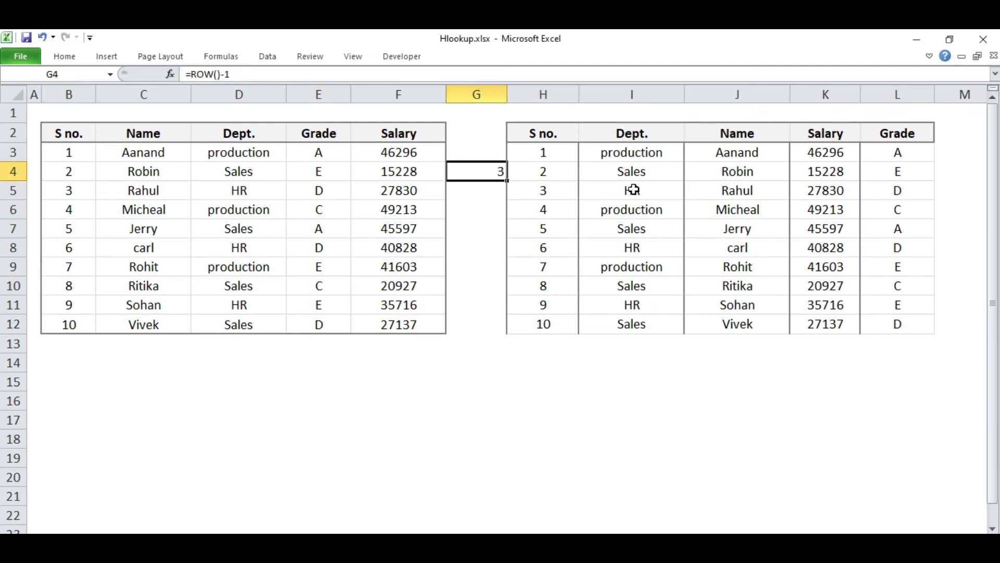
key("Up")
key("ctrl+v")
key("Down")
key("Down")
key("ctrl+v")
key("Down")
key("ctrl+v")
key("Down")
key("ctrl+v")
key("Down")
key("ctrl+v")
key("shift+Up")
key("shift+Up")
key("shift+Up")
key("Delete")
key("Up")
key("Right")
key("Up")
key("Up")
key("Up")
key("Up")
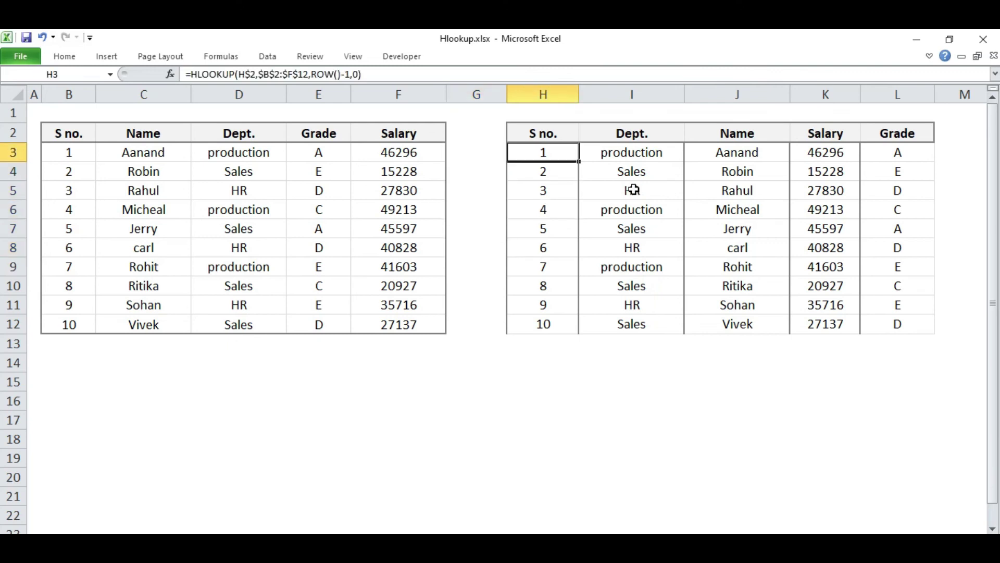
key("F2")
key("Left")
key("Left")
key("Left")
key("shift+Left")
key("shift+Left")
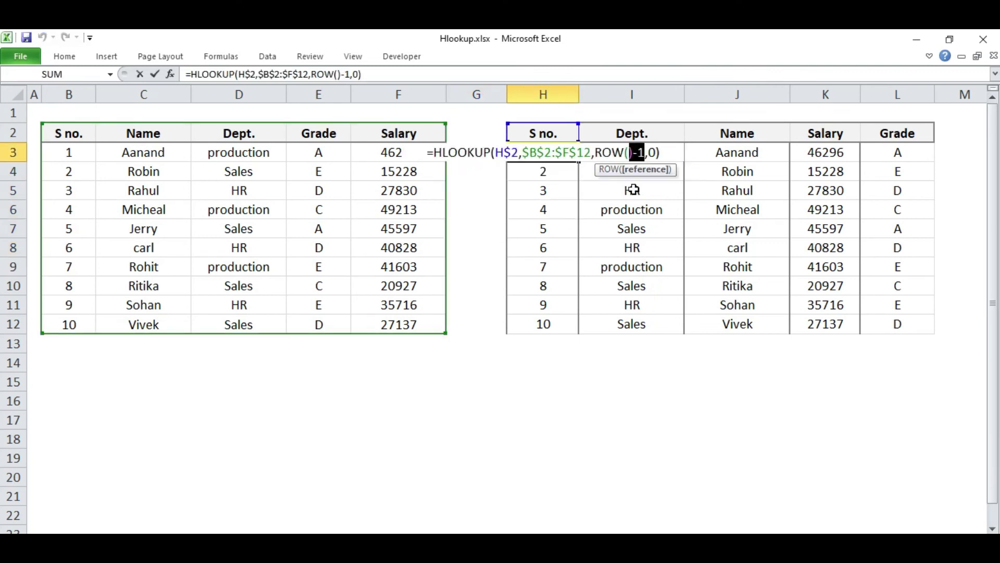
key("shift+Left")
key("shift+Left")
key("shift+Left")
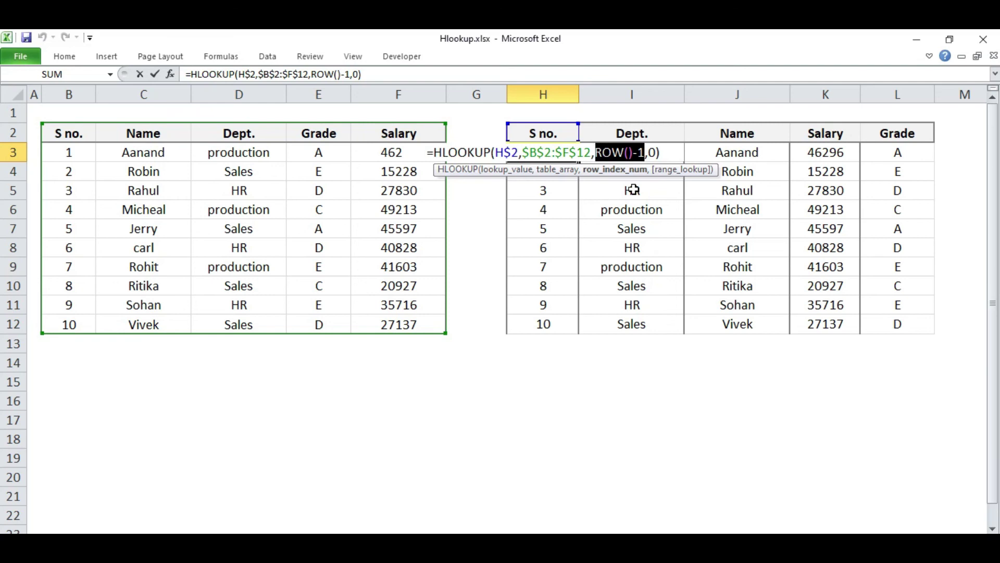
key("Escape")
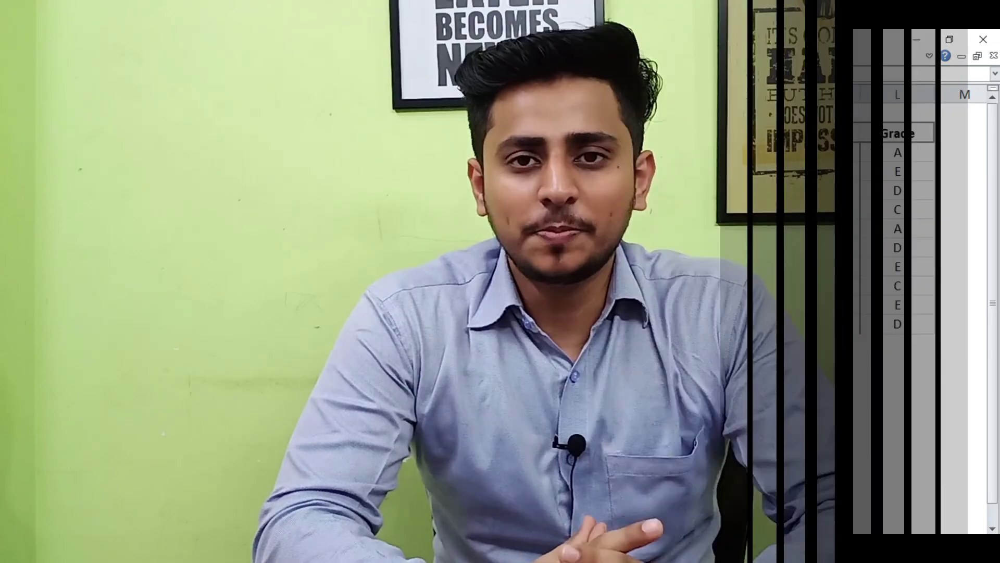